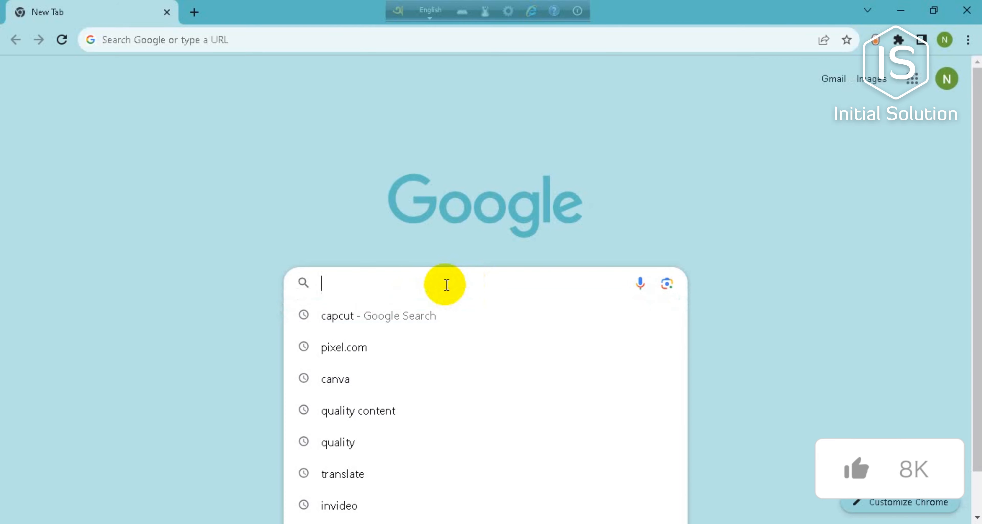
# - Search Google for "capcut" and open the official CapCut website from the results
pyautogui.write('ca')
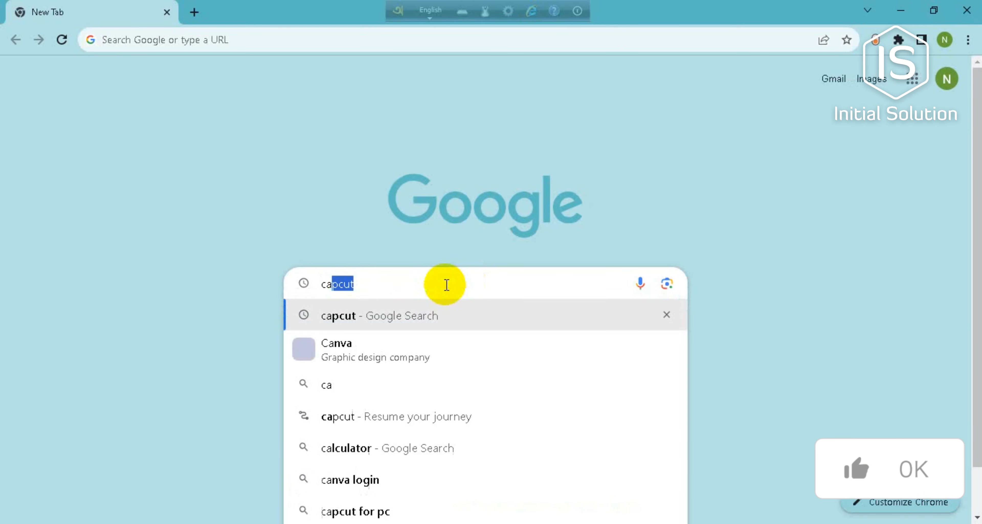
pyautogui.write('pc')
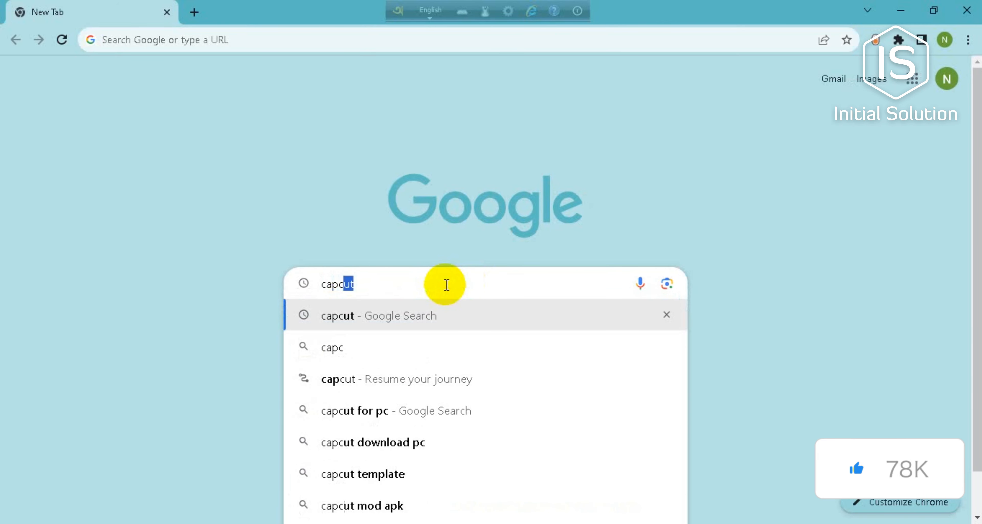
pyautogui.write('ut')
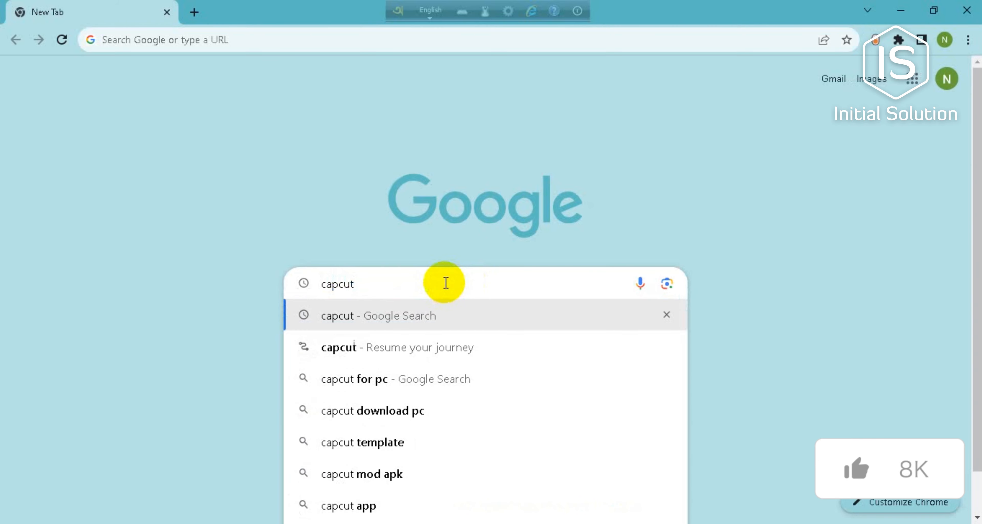
pyautogui.click(435, 316)
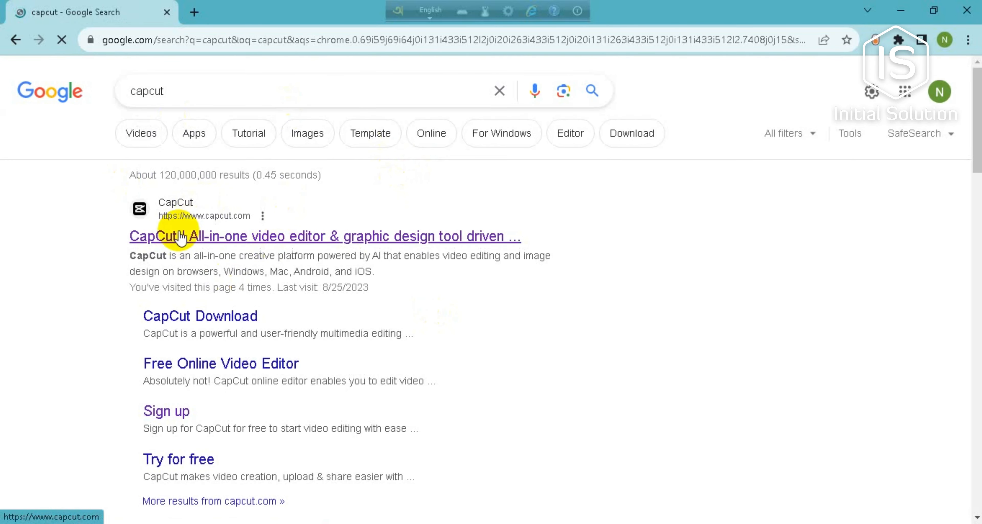
pyautogui.click(260, 244)
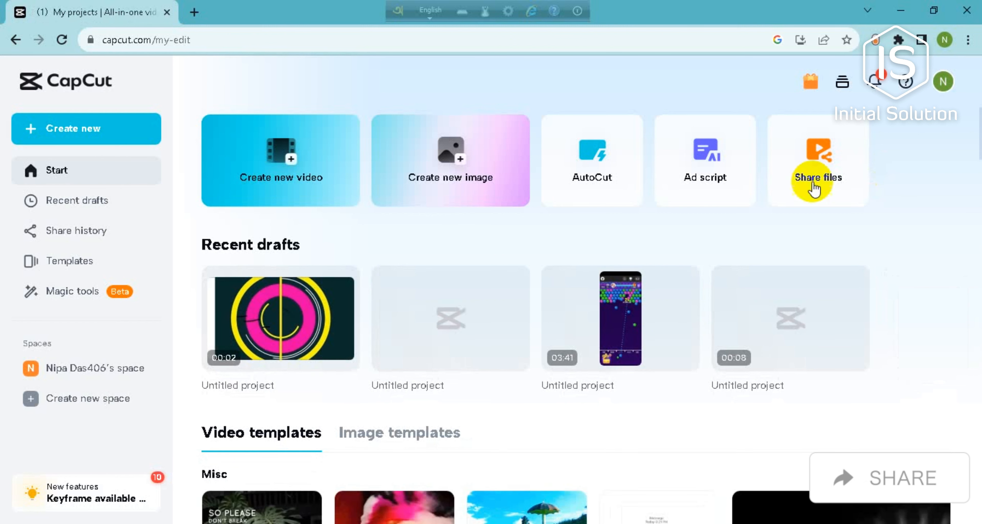
# - Create a new video project with the blank canvas ratio
pyautogui.click(277, 179)
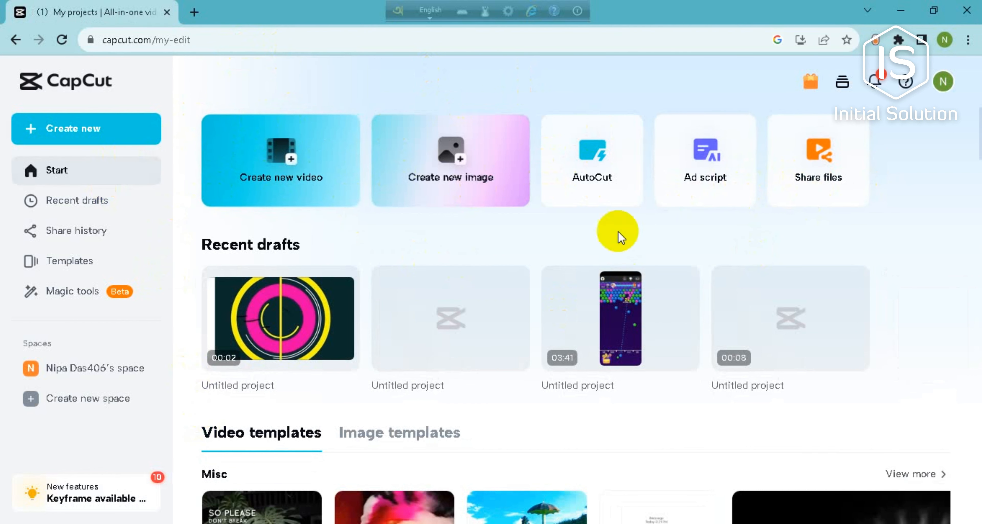
pyautogui.click(274, 183)
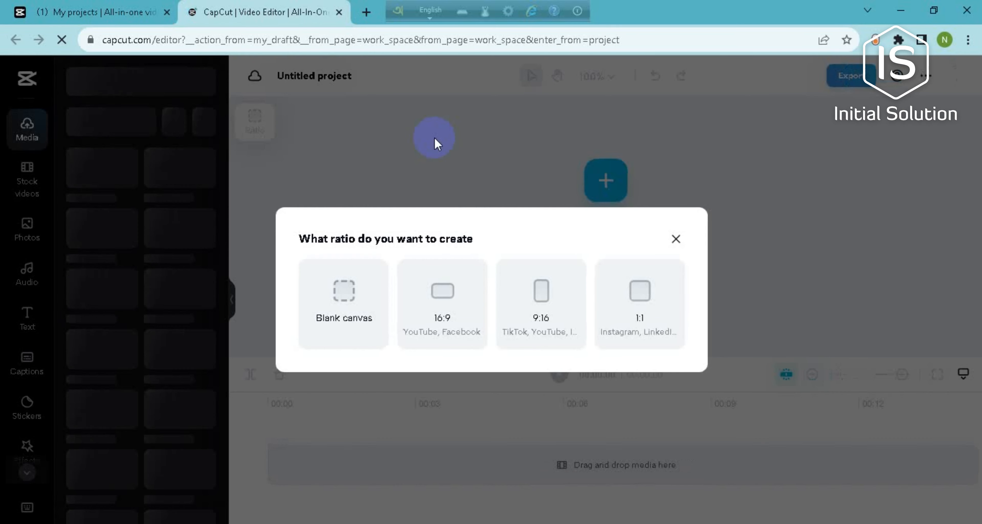
pyautogui.click(343, 342)
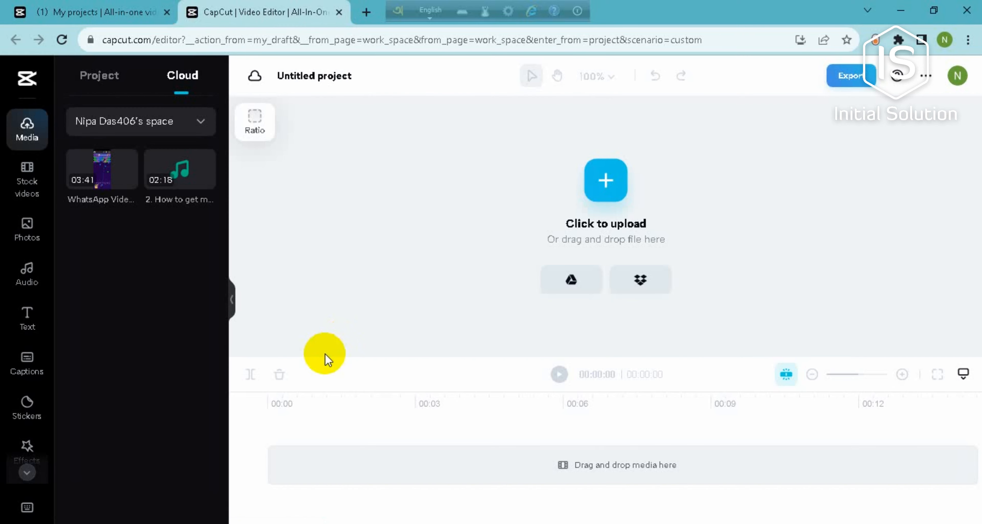
# - Show the stock videos for the suggested search "youtube intro"
pyautogui.click(86, 252)
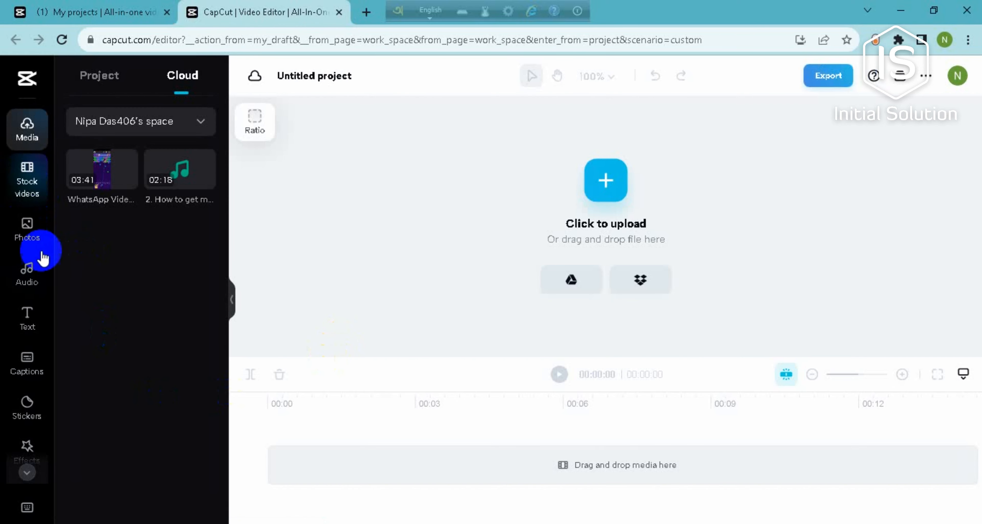
pyautogui.click(31, 203)
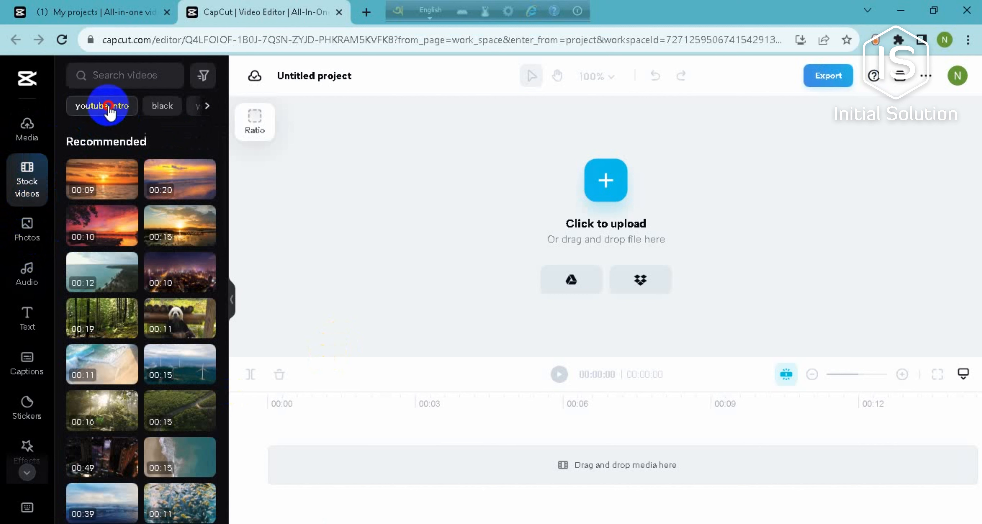
pyautogui.click(108, 108)
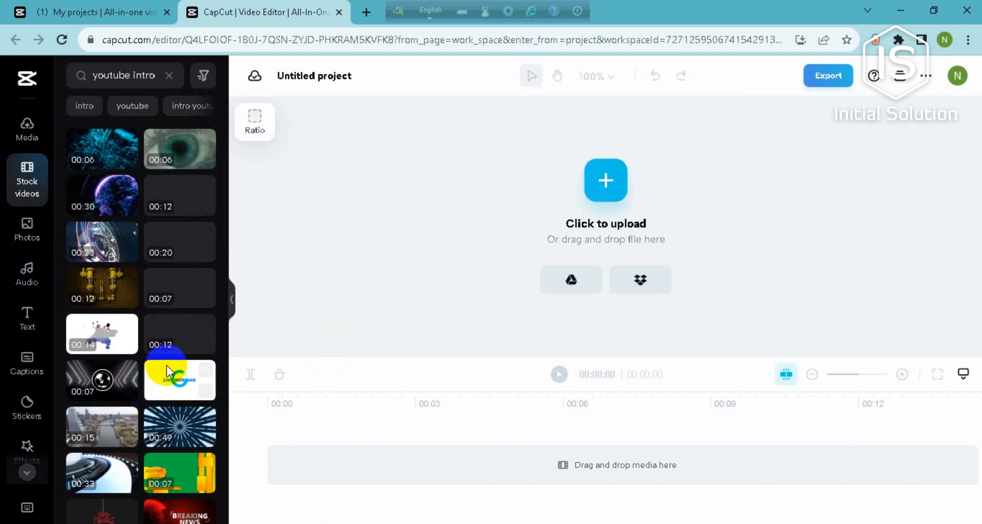
# - Browse the YouTube intro stock videos and add the 6-second yellow logo animation to the timeline
pyautogui.scroll(-2, 167, 248)
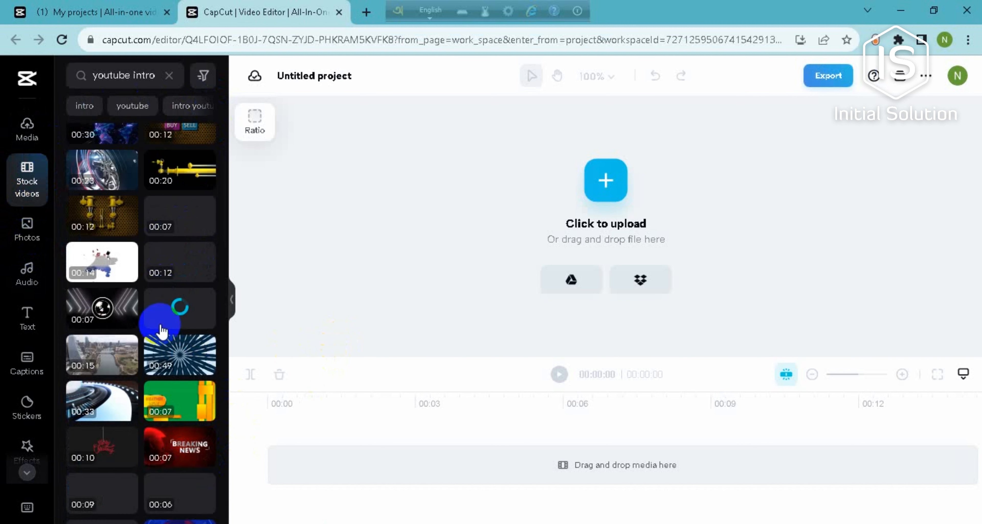
pyautogui.scroll(2, 126, 328)
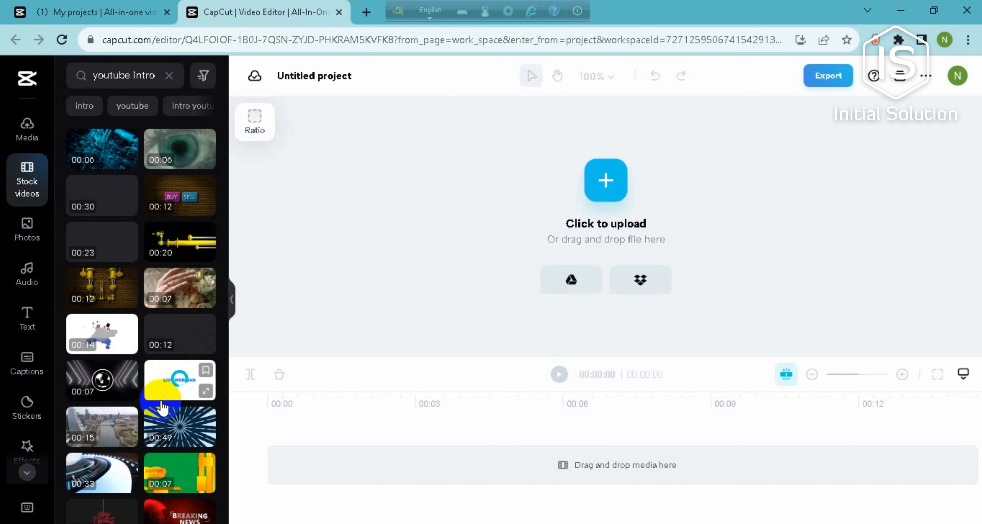
pyautogui.scroll(-3, 163, 406)
pyautogui.scroll(-2, 161, 401)
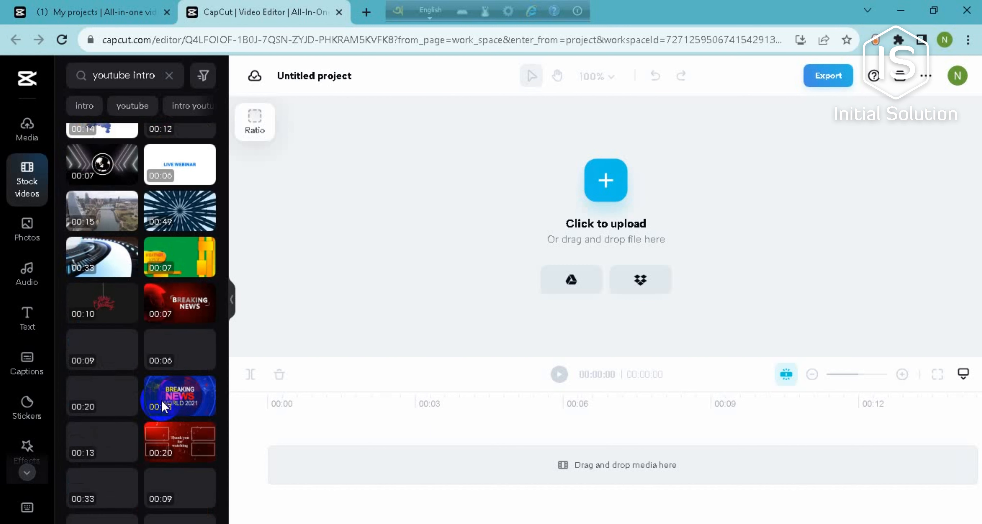
pyautogui.scroll(5, 162, 403)
pyautogui.scroll(-6, 164, 410)
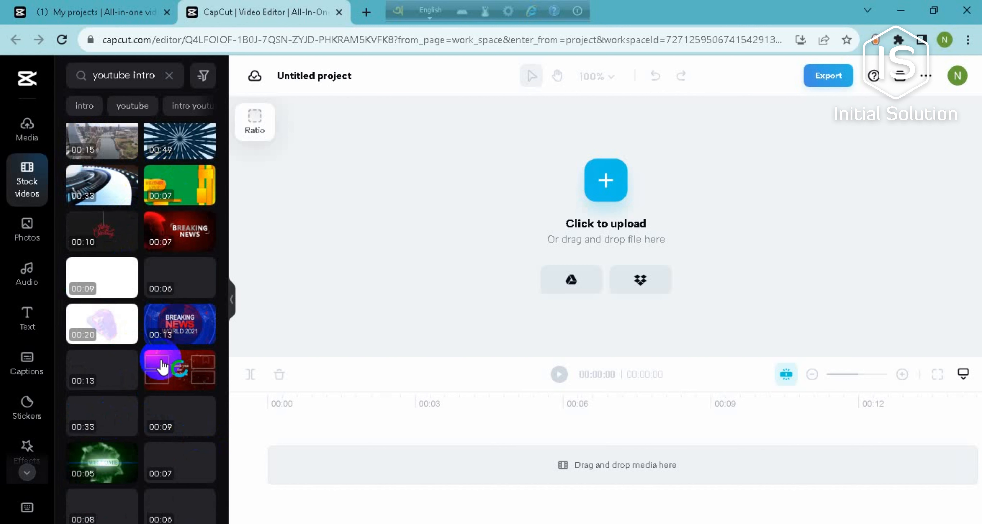
pyautogui.click(158, 286)
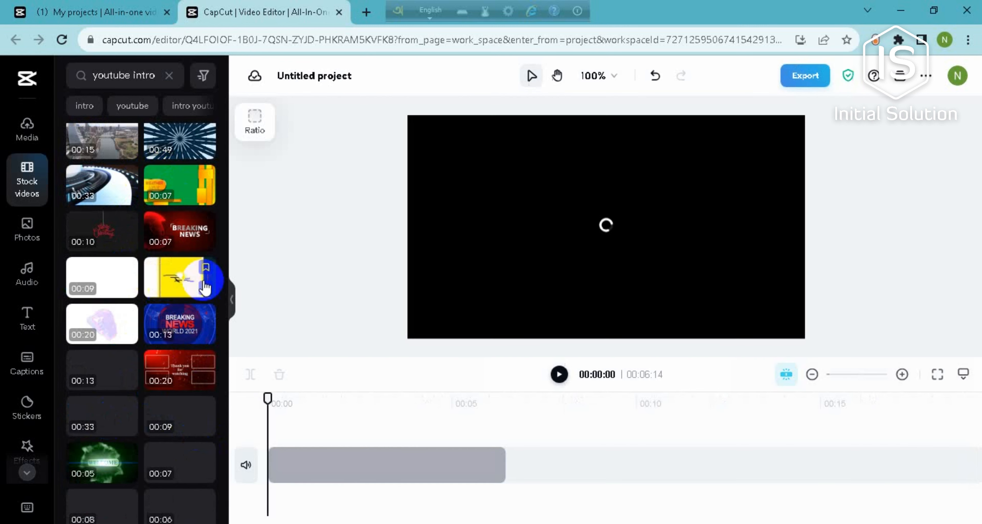
# - Select the intro clip and trim its end so that it lasts 00:02:01
pyautogui.click(498, 310)
pyautogui.click(533, 294)
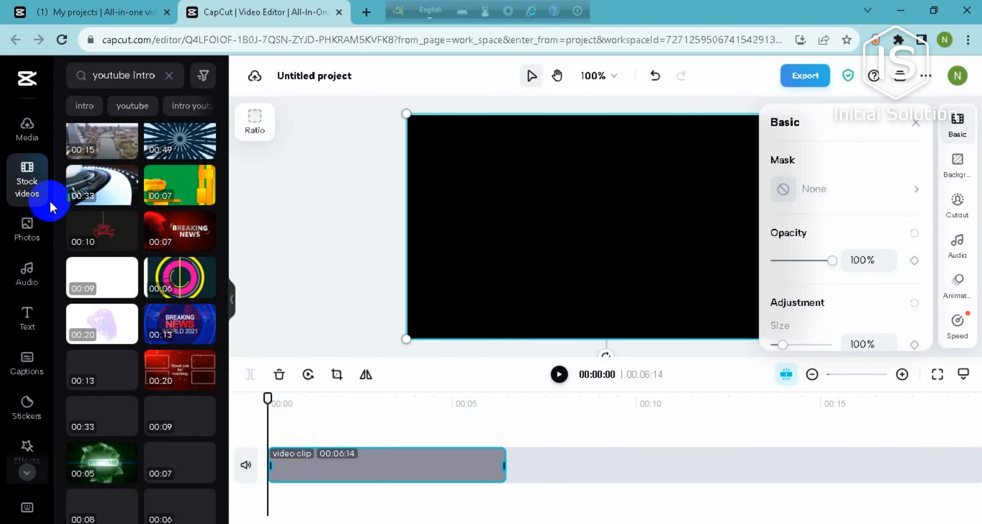
pyautogui.click(497, 235)
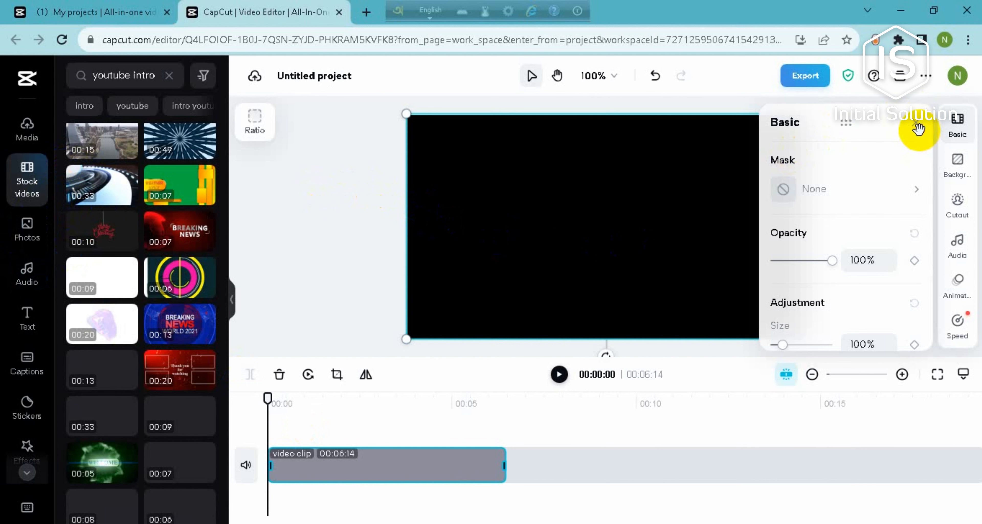
pyautogui.click(651, 192)
pyautogui.click(25, 283)
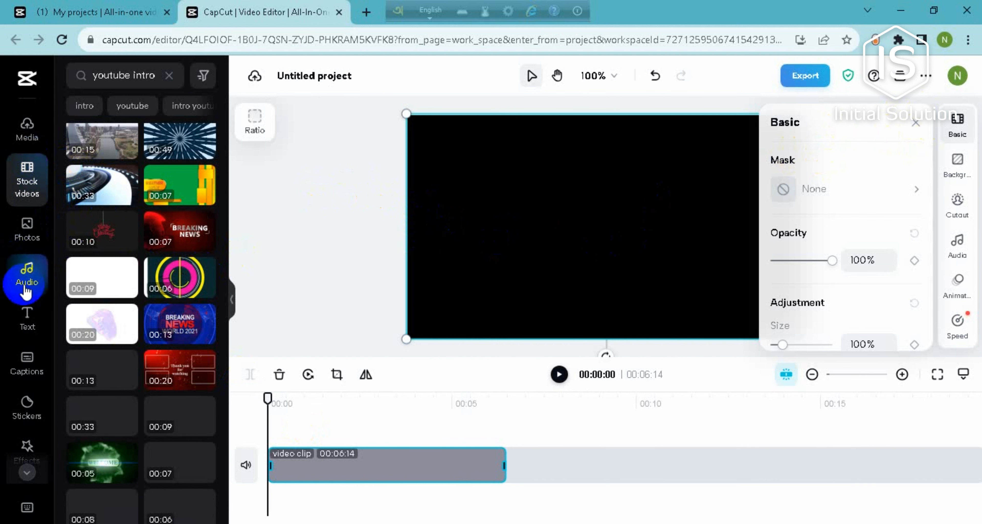
pyautogui.click(26, 318)
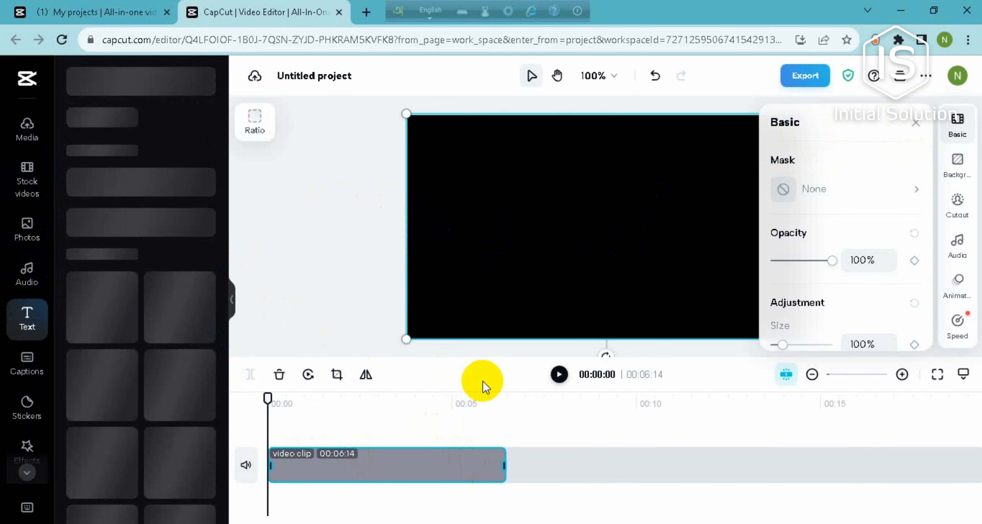
pyautogui.click(297, 461)
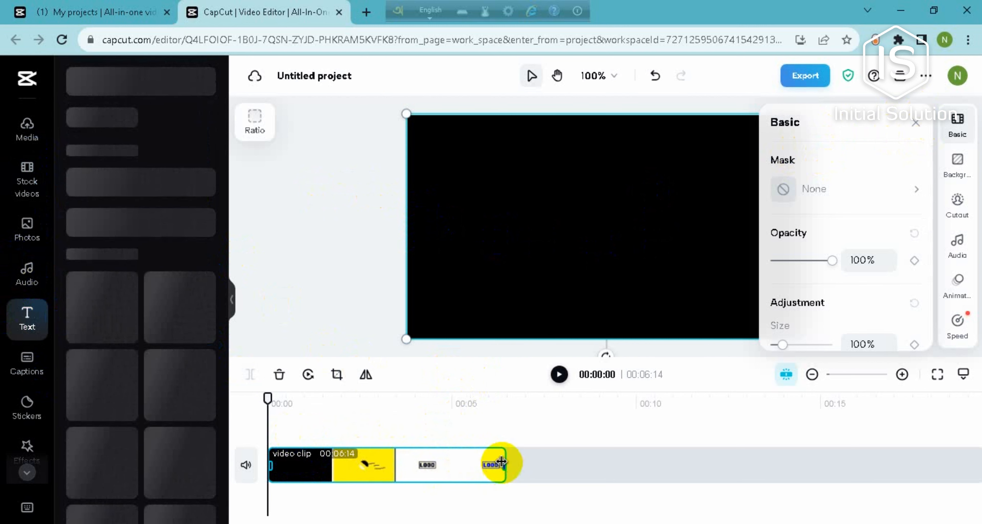
pyautogui.moveTo(502, 461); pyautogui.dragTo(333, 498)
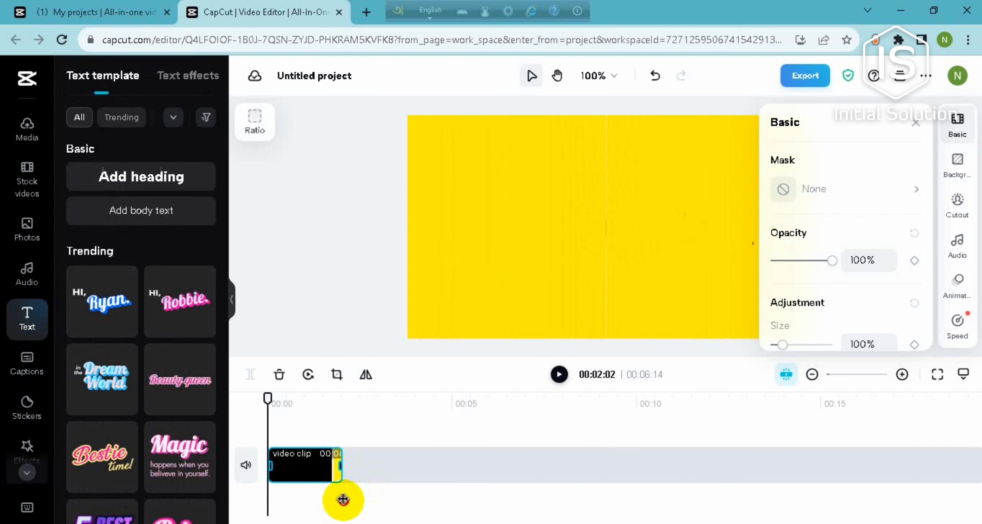
pyautogui.moveTo(343, 501); pyautogui.dragTo(343, 501)
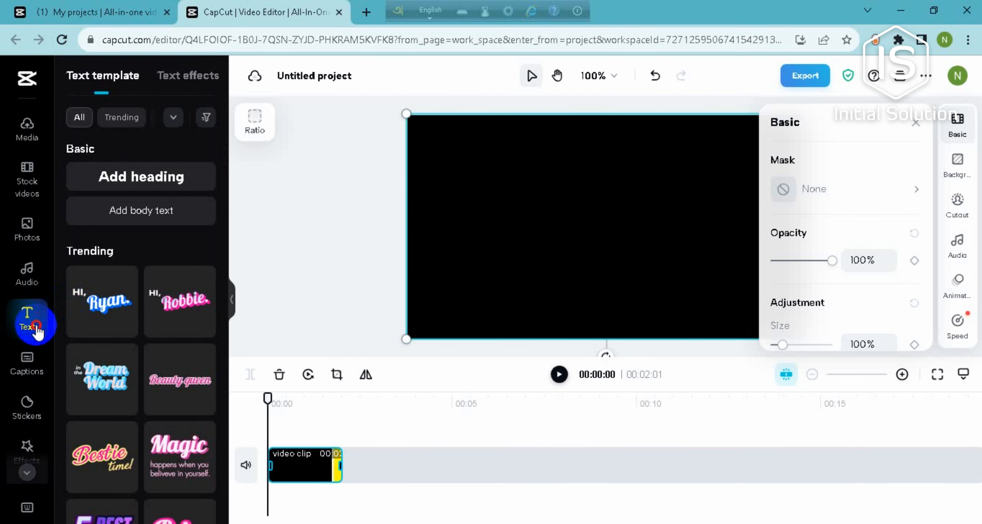
# - Add a basic heading text to the project at the start of the timeline
pyautogui.click(27, 316)
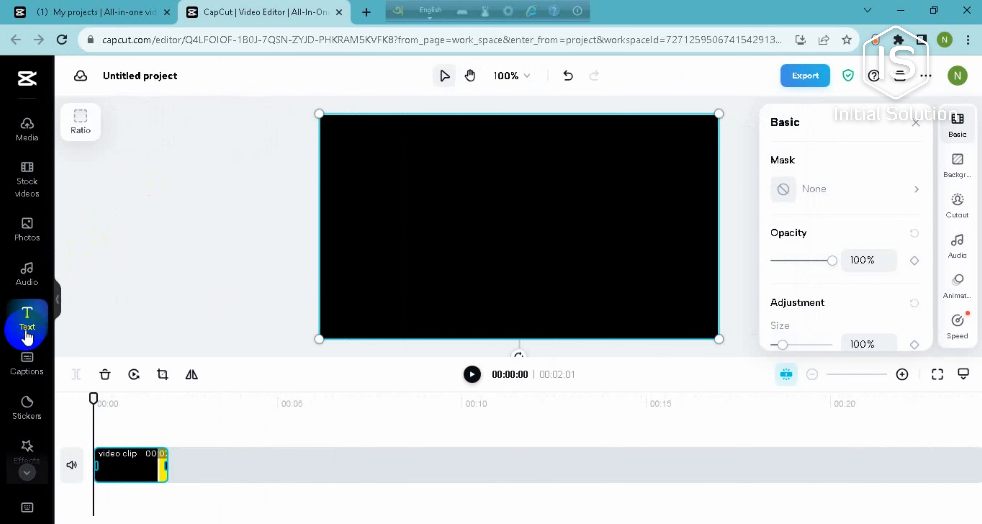
pyautogui.click(27, 327)
pyautogui.click(156, 183)
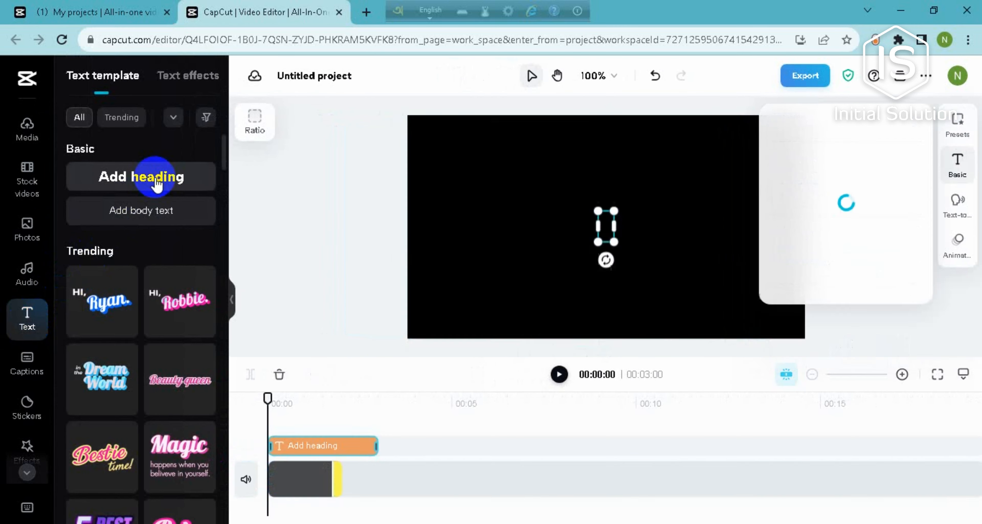
# - Replace the heading's placeholder text with "INITIAL SOLUTION", split over two lines
pyautogui.click(612, 238)
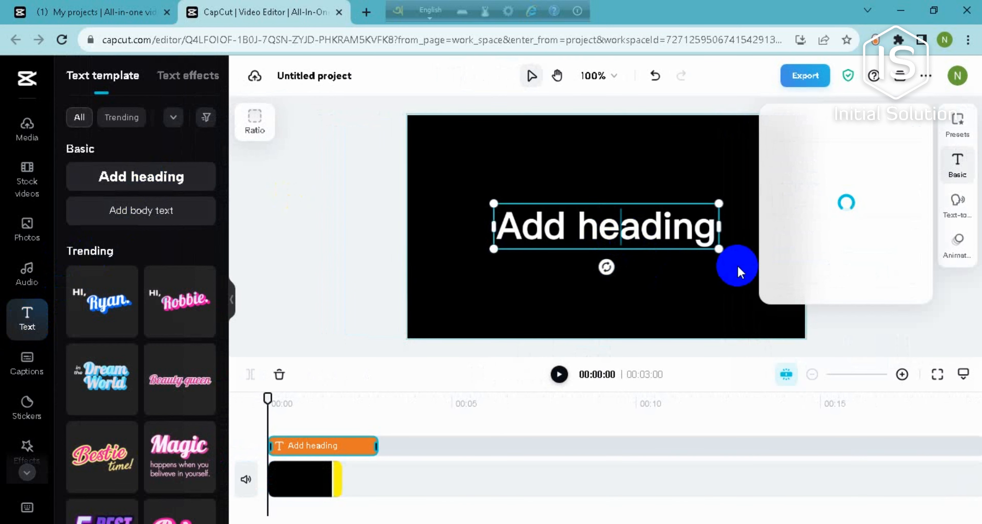
pyautogui.press('BackSpace')
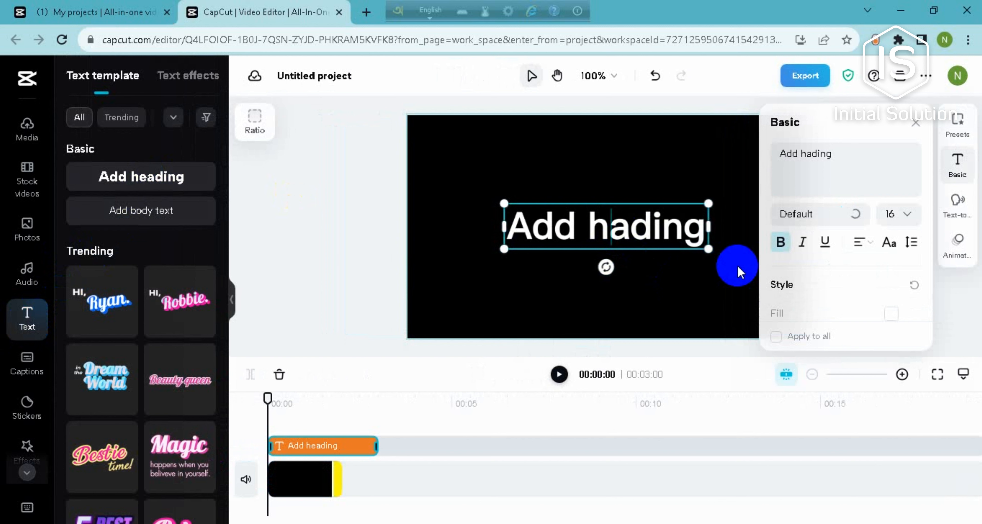
pyautogui.press('BackSpace')
pyautogui.press('BackSpace')
pyautogui.press('BackSpace')
pyautogui.press('BackSpace')
pyautogui.press('BackSpace')
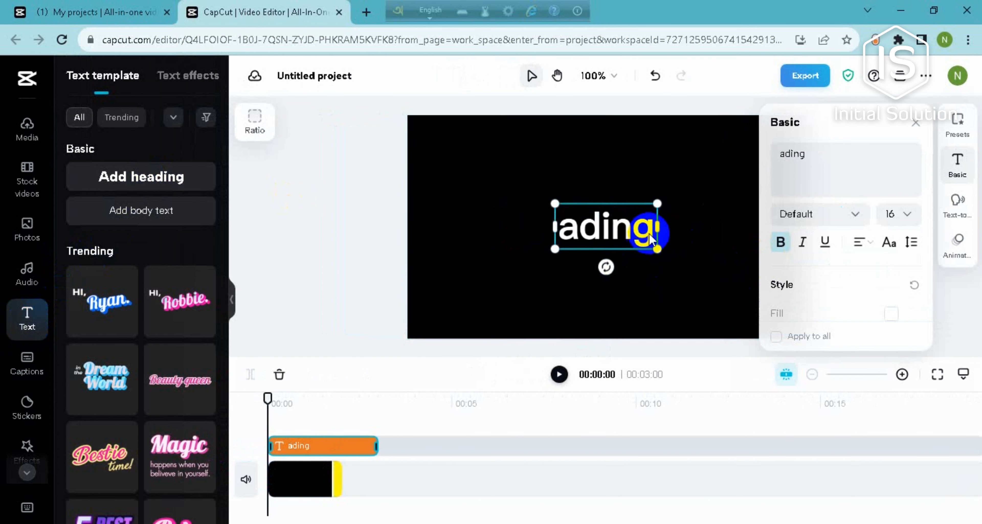
pyautogui.press('BackSpace')
pyautogui.press('BackSpace')
pyautogui.press('BackSpace')
pyautogui.press('BackSpace')
pyautogui.press('BackSpace')
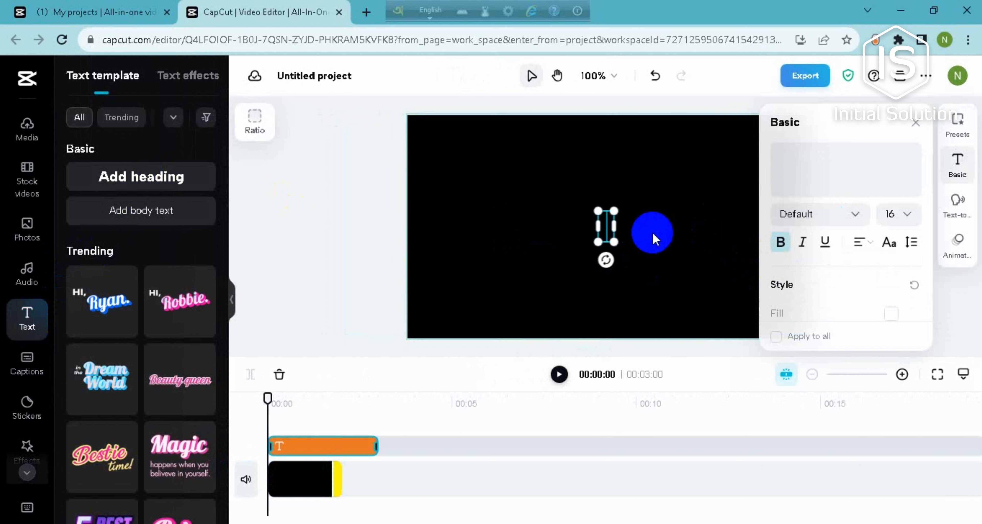
pyautogui.write('INITI')
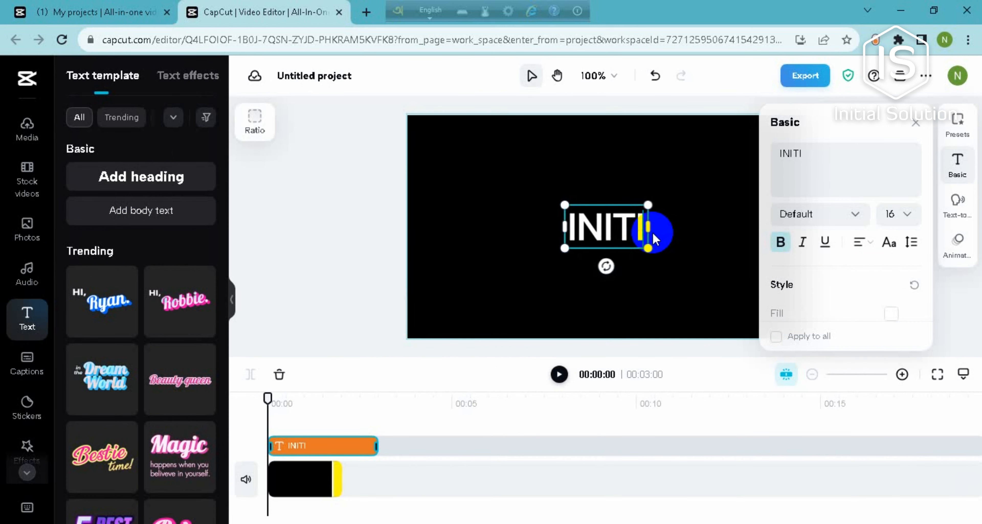
pyautogui.write('AL')
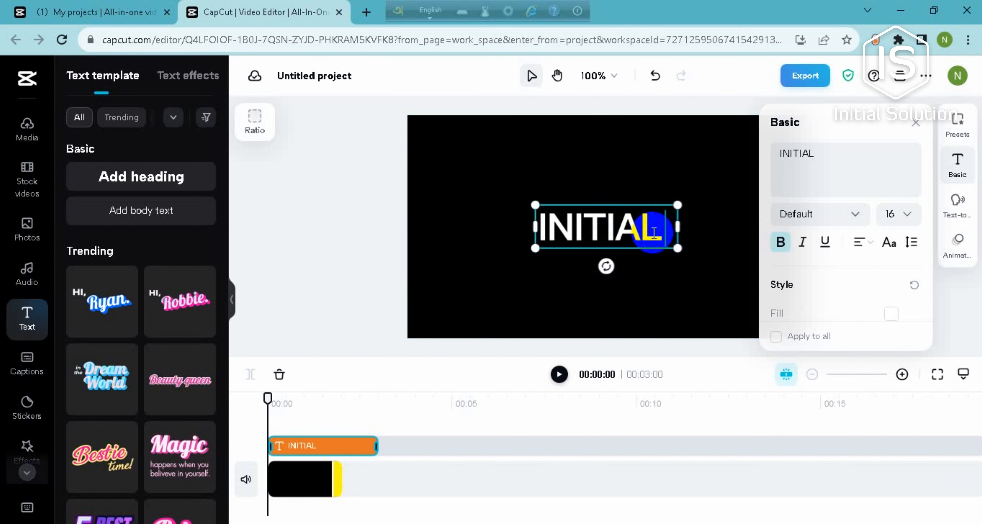
pyautogui.write(' SOL')
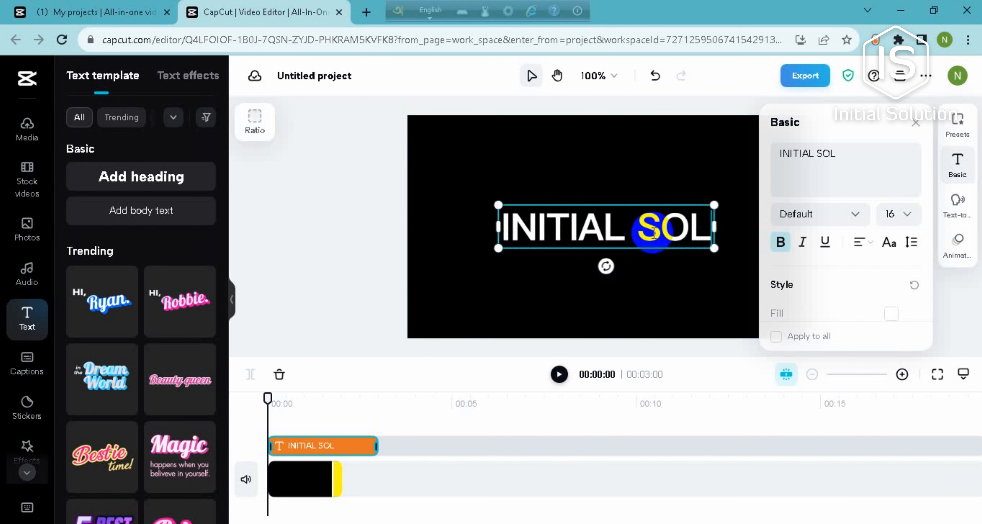
pyautogui.write('UTION')
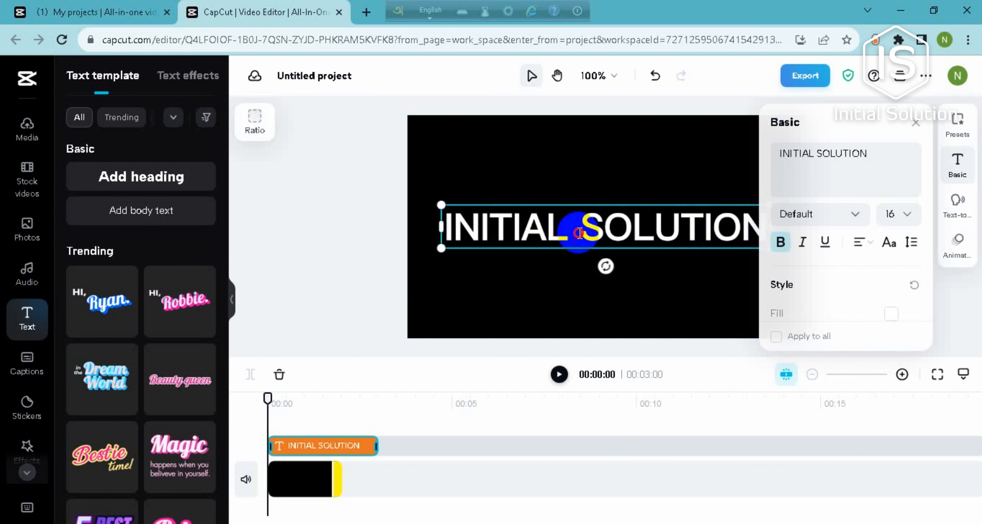
pyautogui.press('Return')
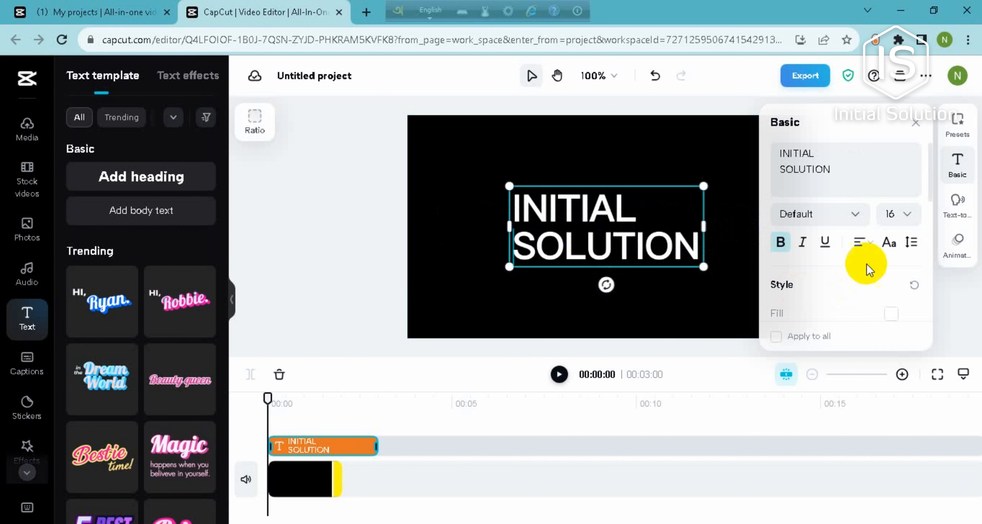
# - Center-align the two-line heading text and try it without bold
pyautogui.click(861, 243)
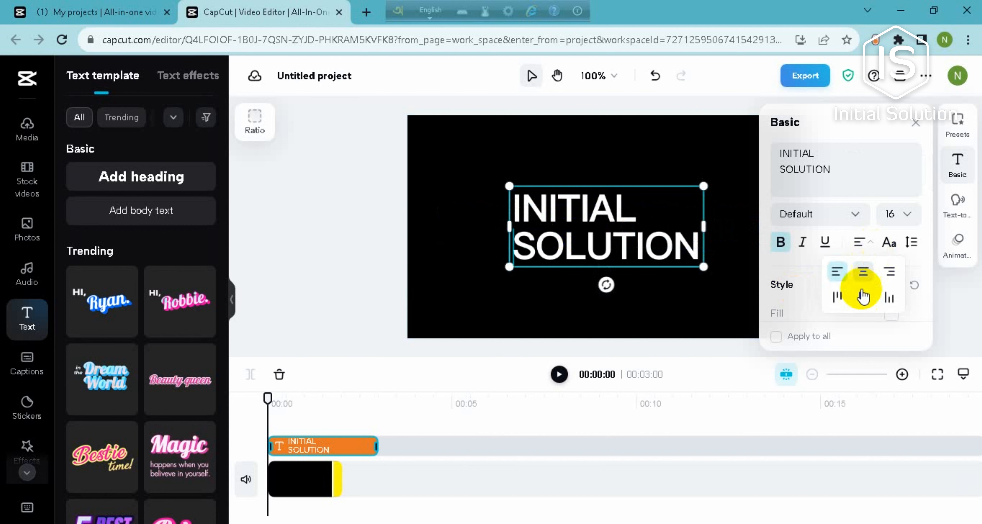
pyautogui.click(863, 272)
pyautogui.click(801, 243)
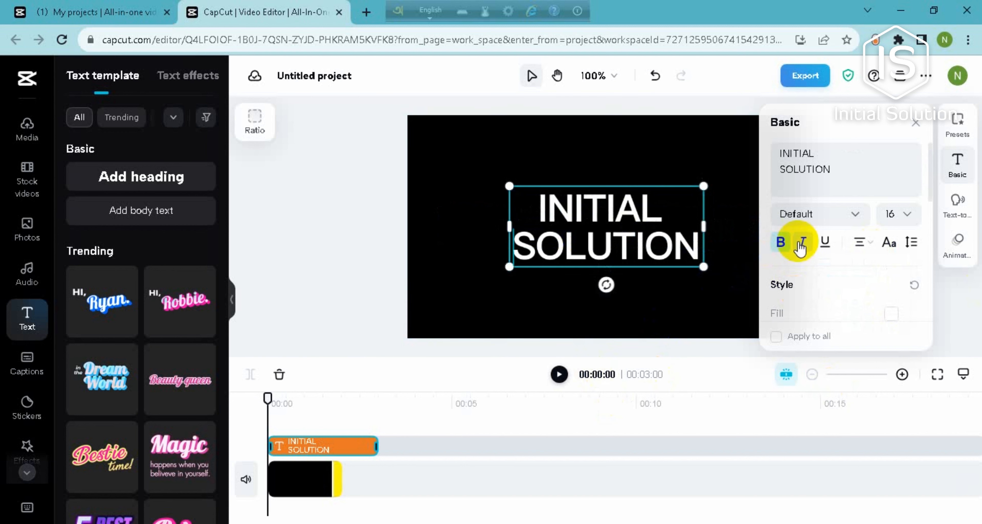
pyautogui.click(783, 247)
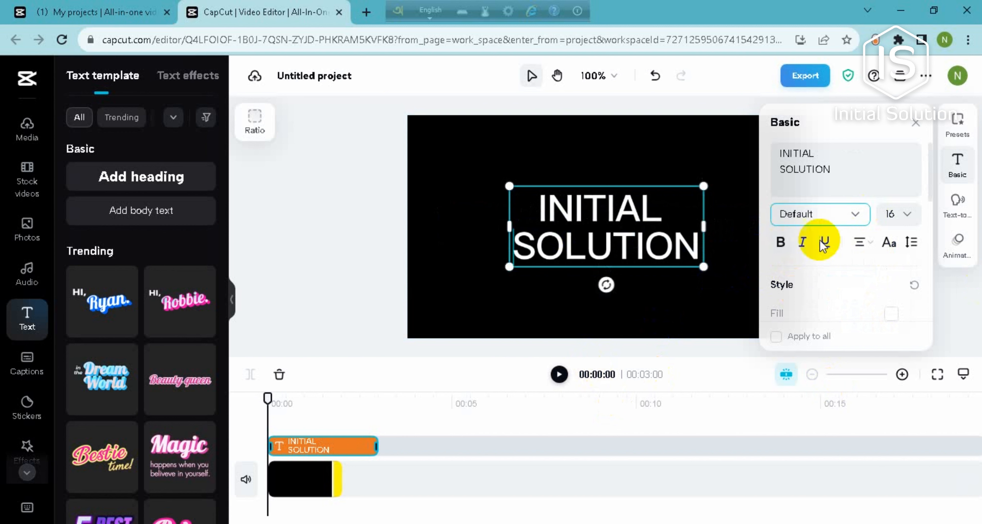
# - Browse the font list and try the GenJyuuGothic-Medium-2 font on the heading
pyautogui.click(861, 219)
pyautogui.scroll(-2, 849, 324)
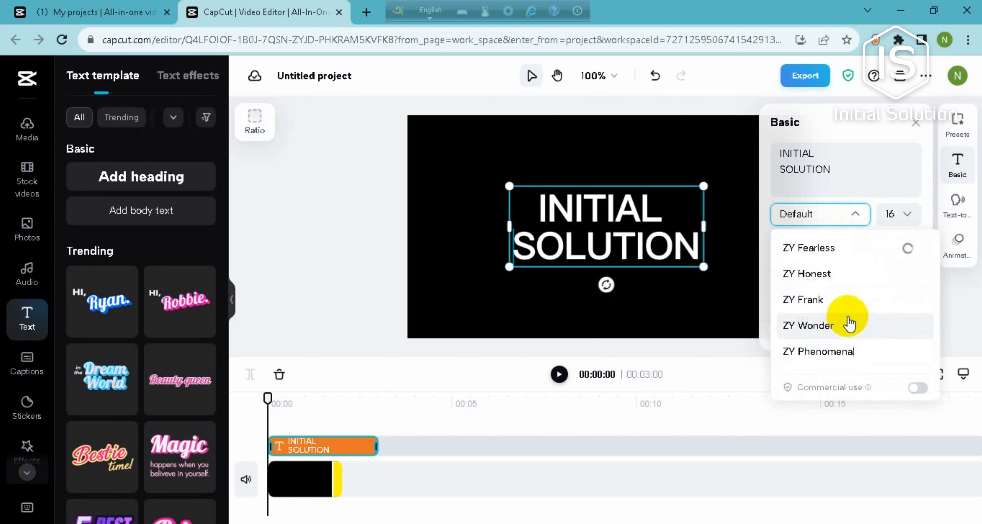
pyautogui.scroll(-4, 850, 325)
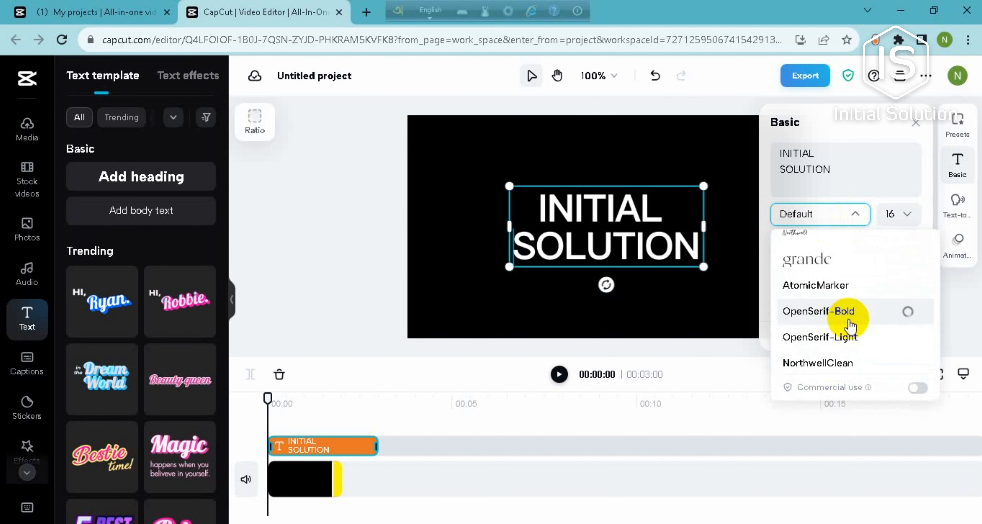
pyautogui.scroll(-4, 850, 326)
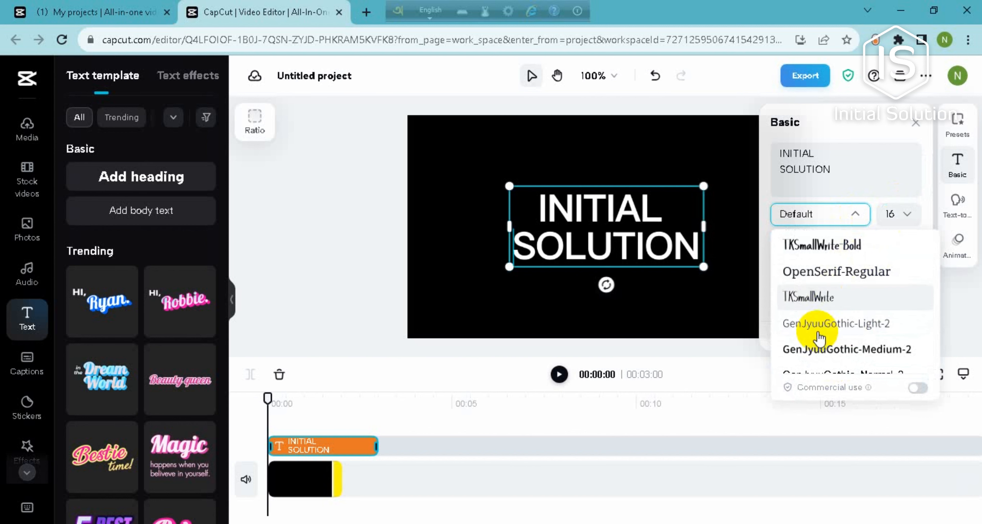
pyautogui.click(827, 350)
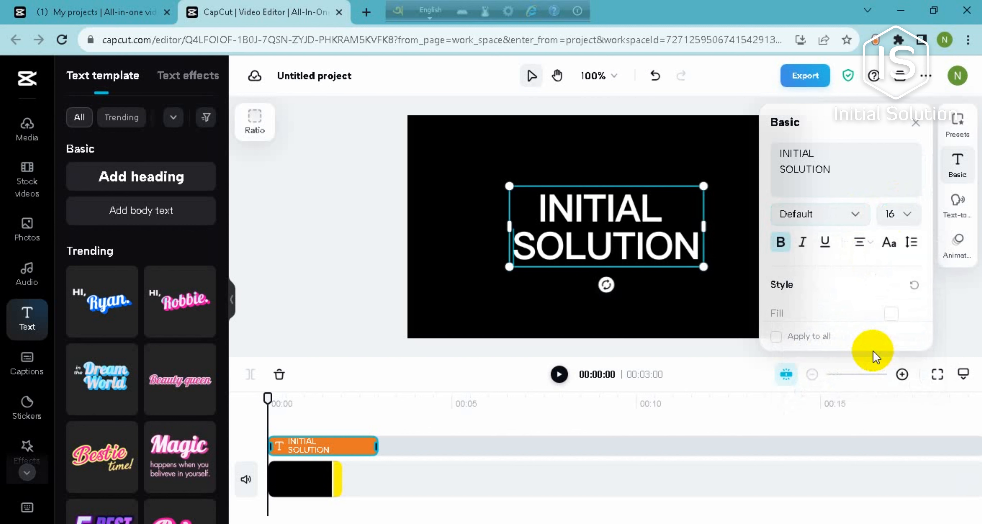
# - Change the heading's font to HarmonyOS_Sans_BdIt
pyautogui.click(860, 216)
pyautogui.scroll(-3, 851, 324)
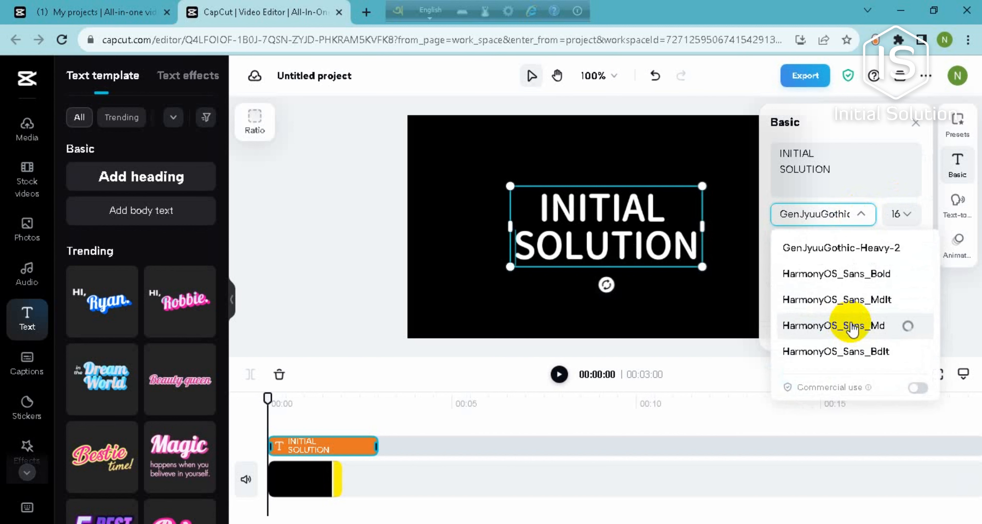
pyautogui.scroll(-3, 850, 327)
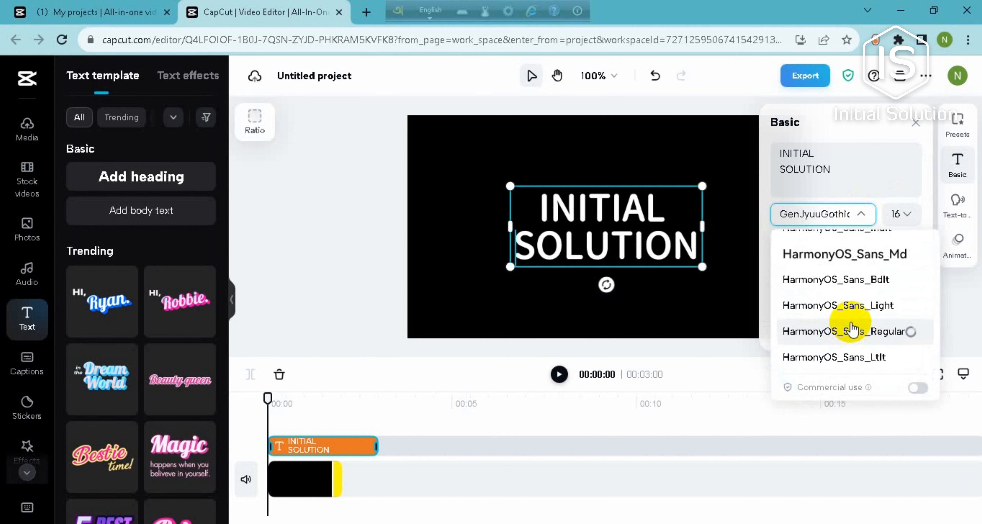
pyautogui.click(852, 283)
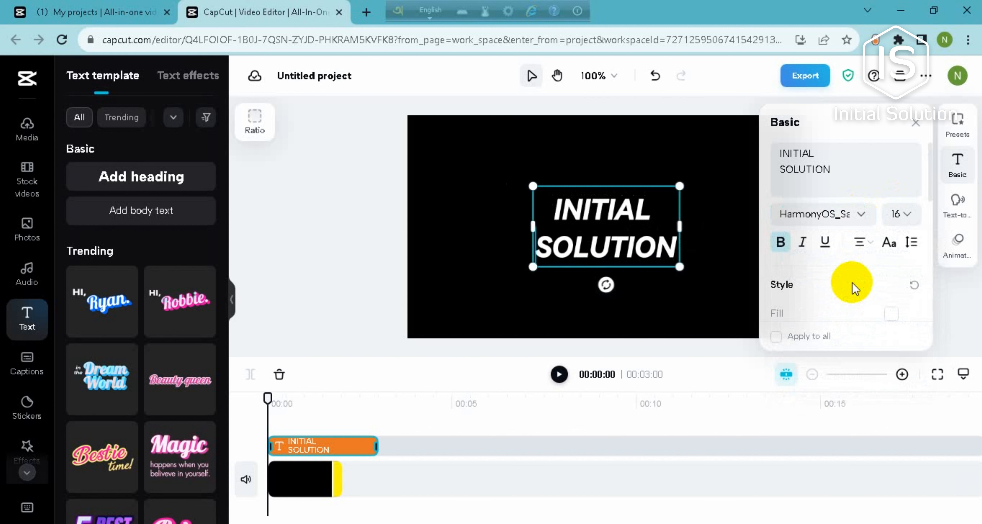
# - Set the heading's font size to 18
pyautogui.click(900, 217)
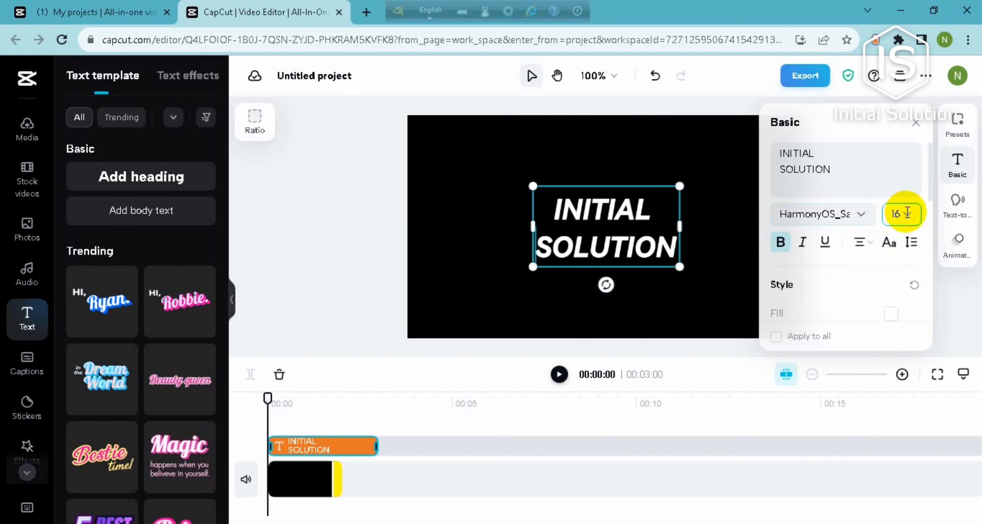
pyautogui.click(909, 213)
pyautogui.scroll(-4, 877, 324)
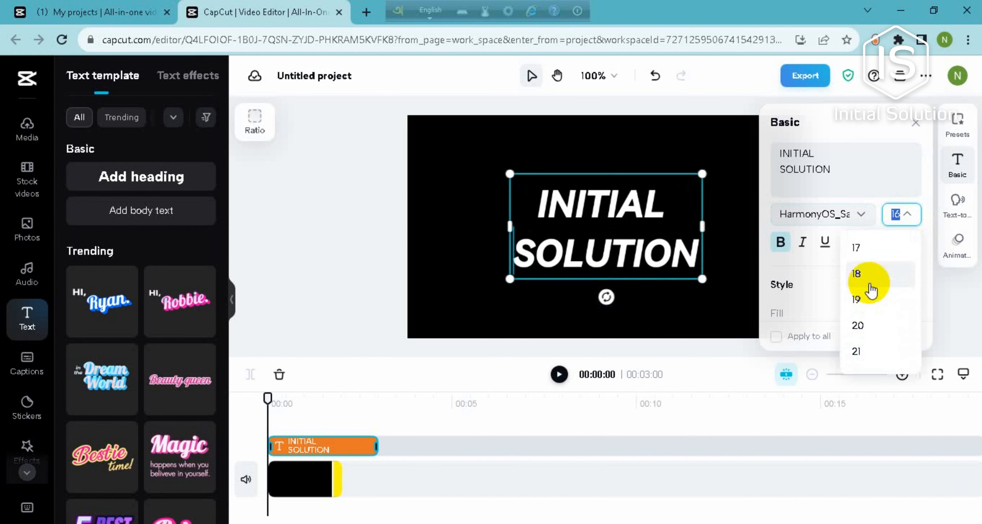
pyautogui.click(857, 274)
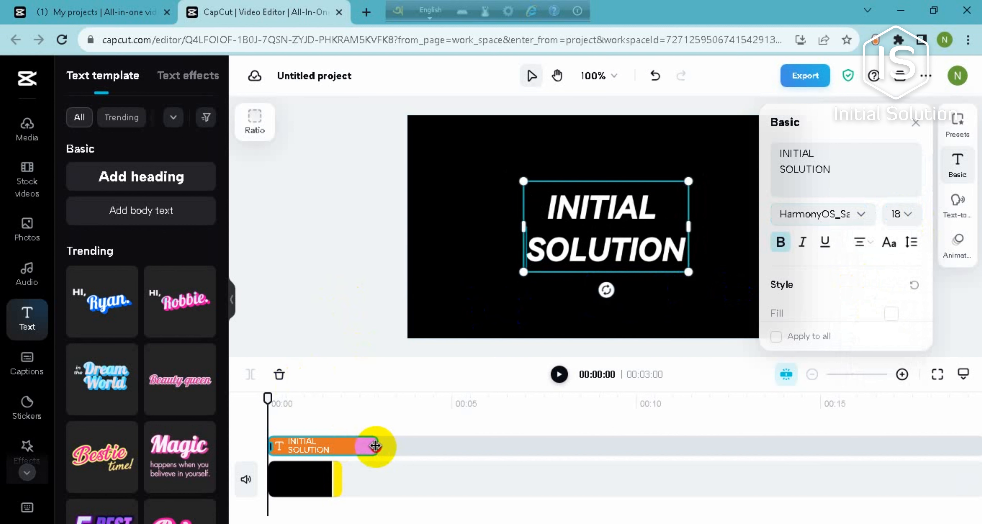
# - Shorten the heading clip so it starts partway into the intro clip and ends with it at 00:02:01, and preview the result
pyautogui.moveTo(375, 445); pyautogui.dragTo(341, 456)
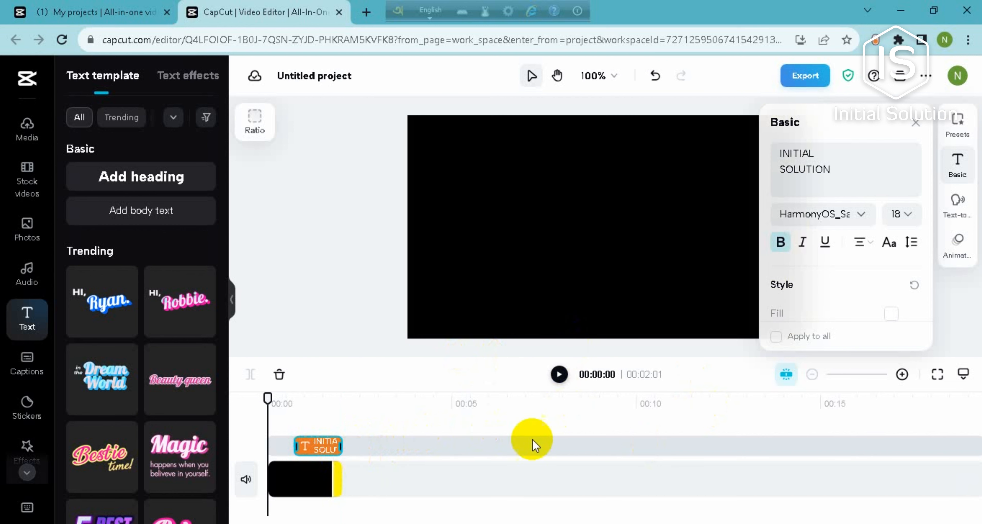
pyautogui.click(559, 374)
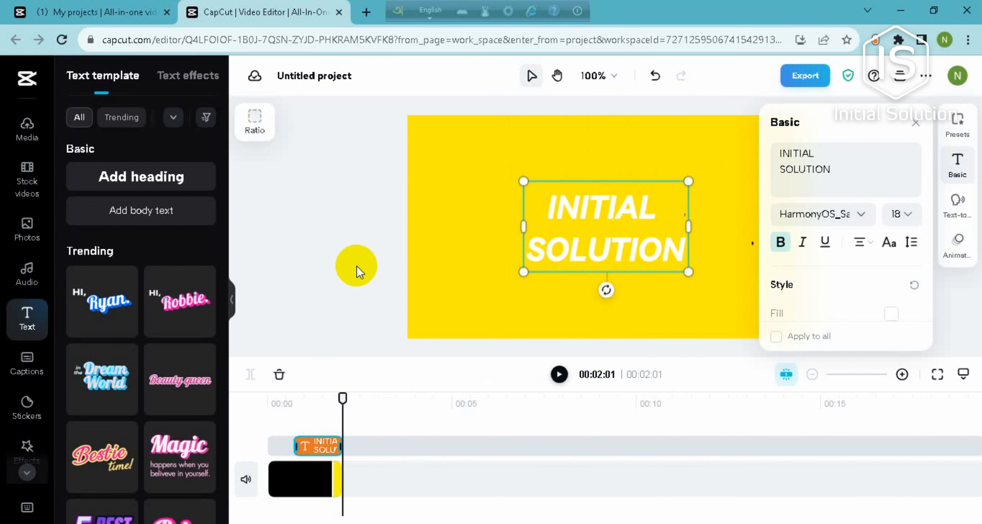
pyautogui.click(357, 265)
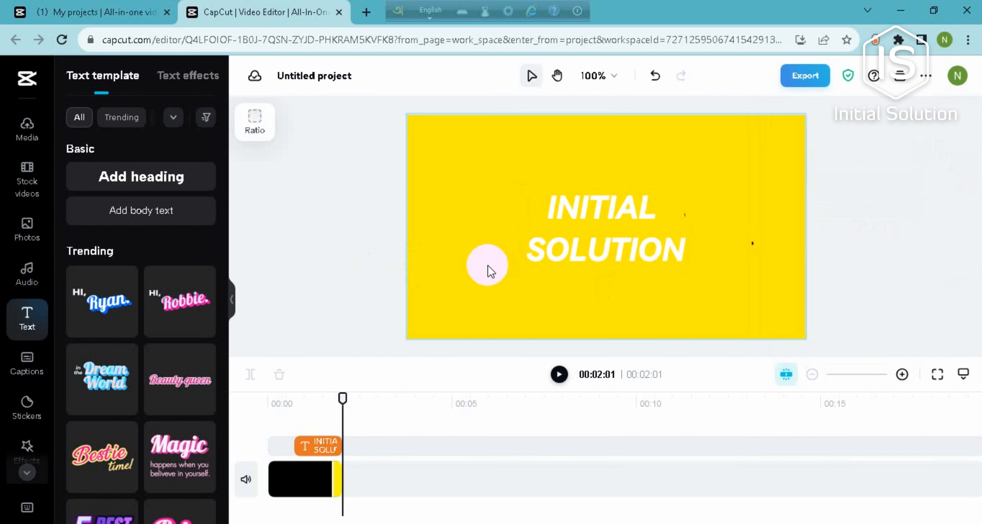
# - Add the trending FOLLOW sticker to the lower left of the frame and move its clip earlier to overlap the heading clip
pyautogui.click(26, 472)
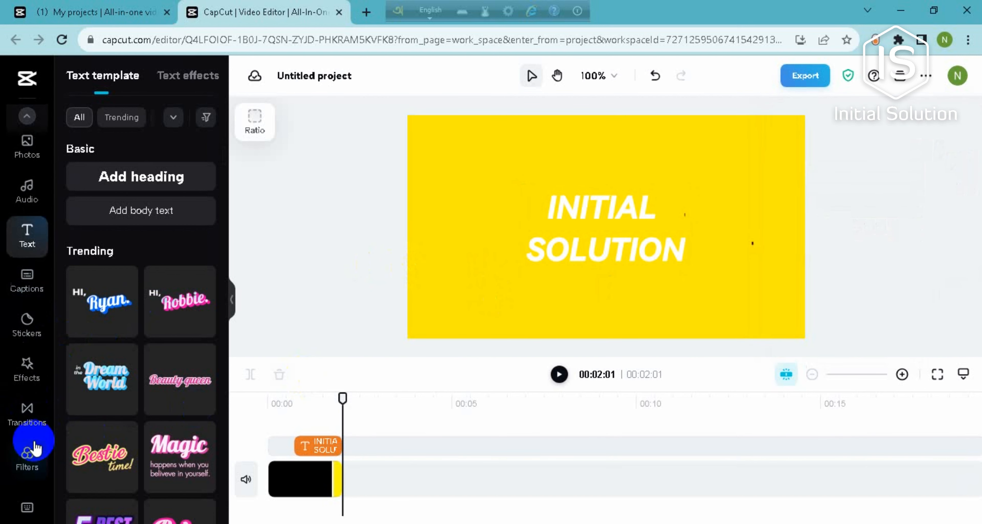
pyautogui.click(34, 325)
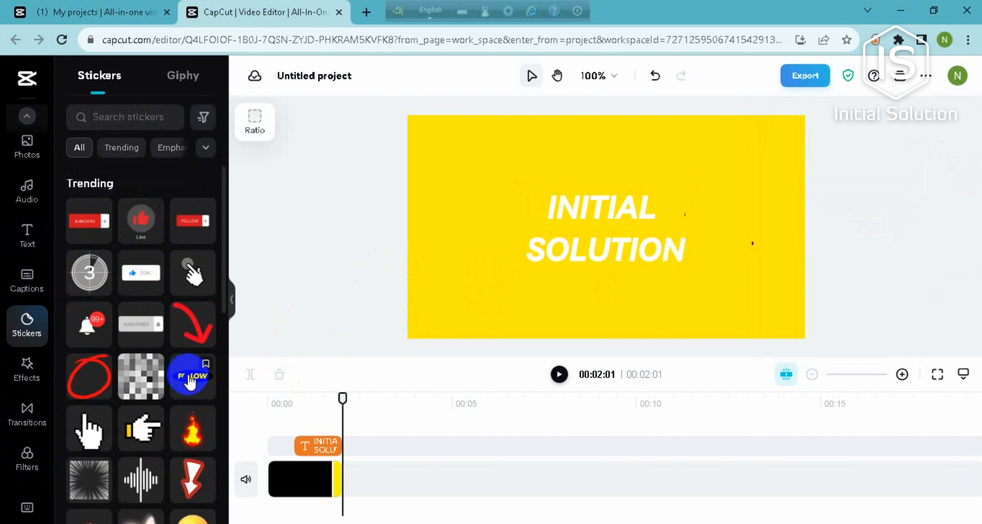
pyautogui.moveTo(190, 381); pyautogui.dragTo(448, 293)
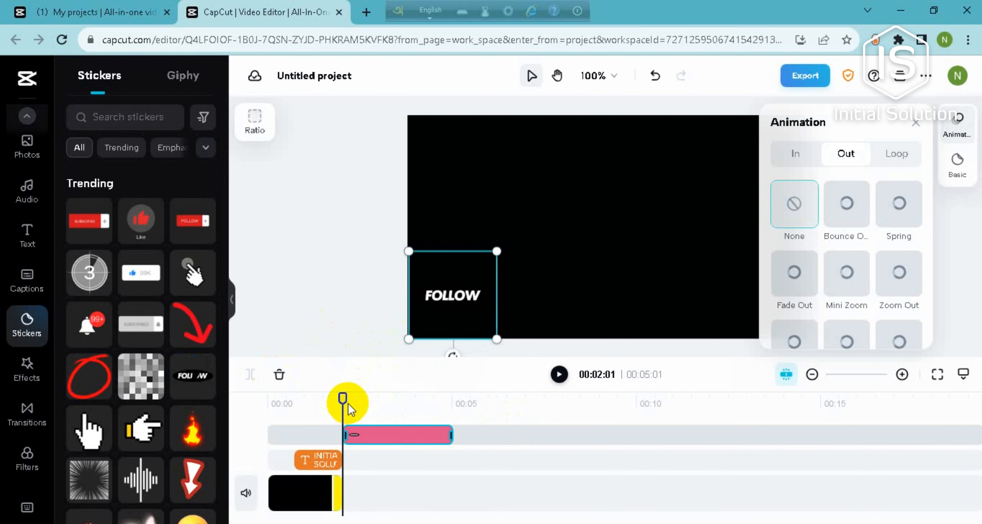
pyautogui.moveTo(371, 440); pyautogui.dragTo(346, 442)
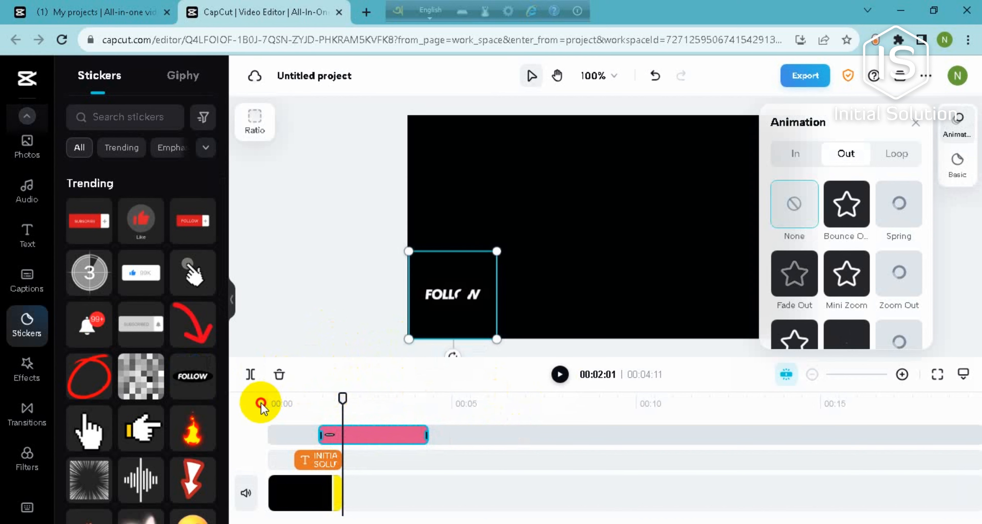
# - Play the project from the start to check the timing of the heading and the FOLLOW sticker
pyautogui.moveTo(343, 399); pyautogui.dragTo(236, 403)
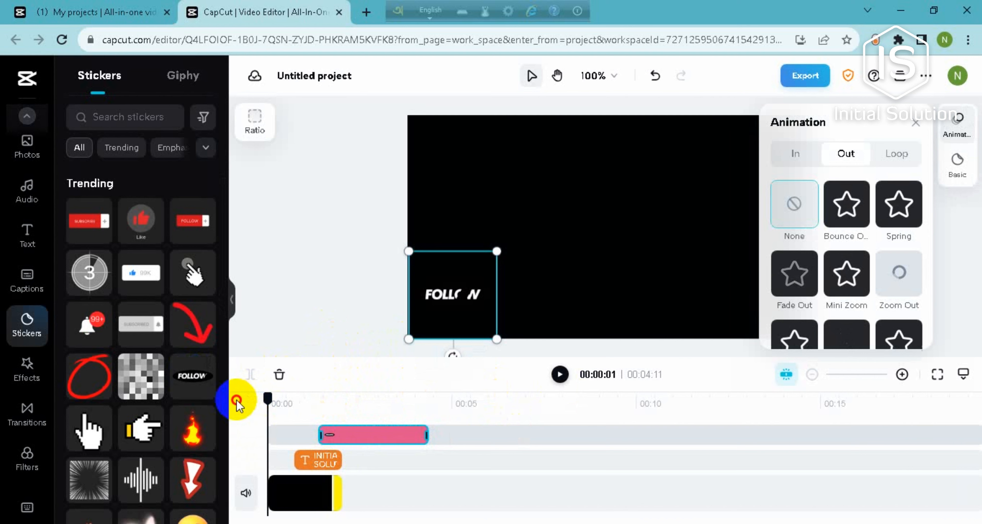
pyautogui.click(559, 374)
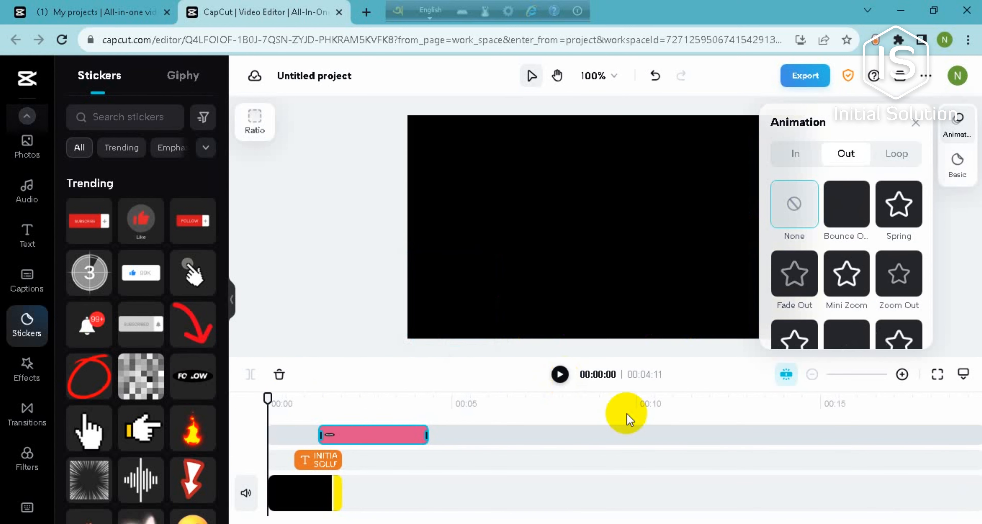
pyautogui.press('space')
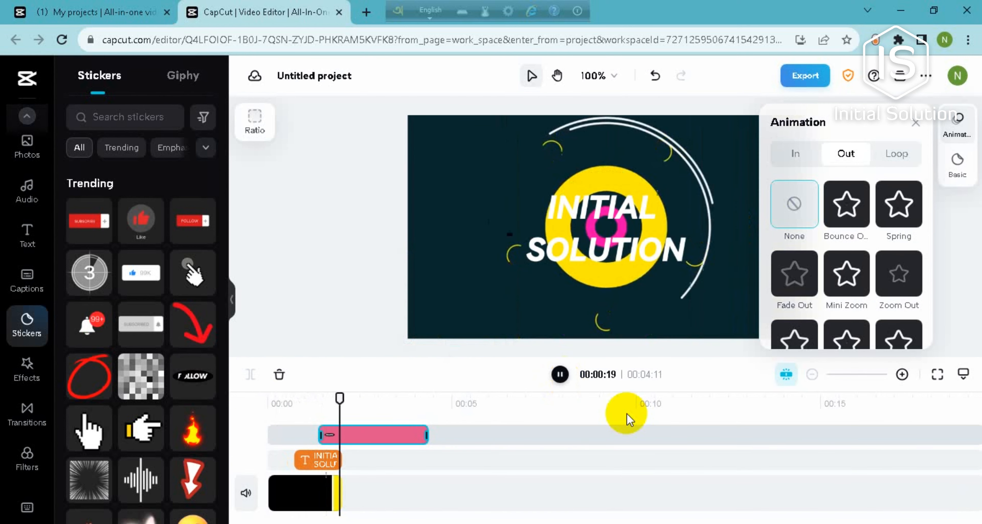